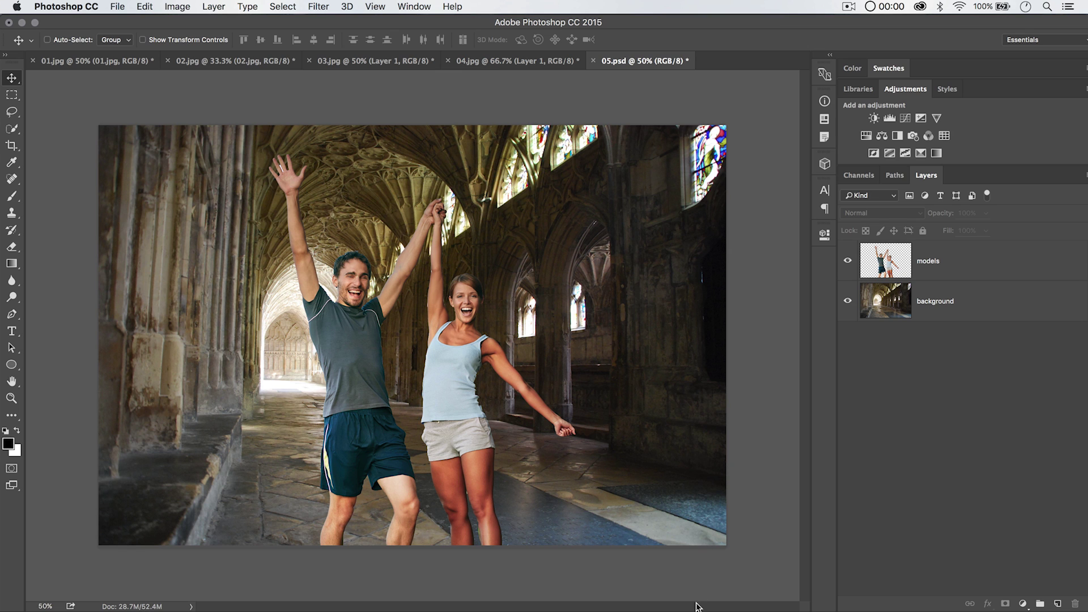
# Switch to Chrome and view the stock photo pages for the elderly couple and the businesswoman on GraphicStock.
pyautogui.press('super+Tab')
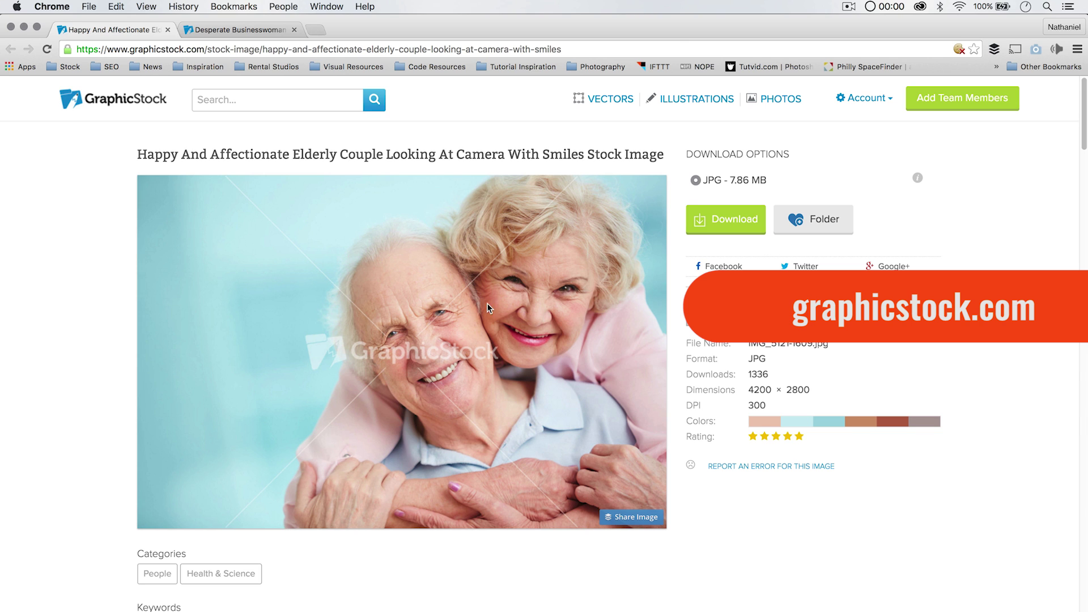
pyautogui.click(271, 34)
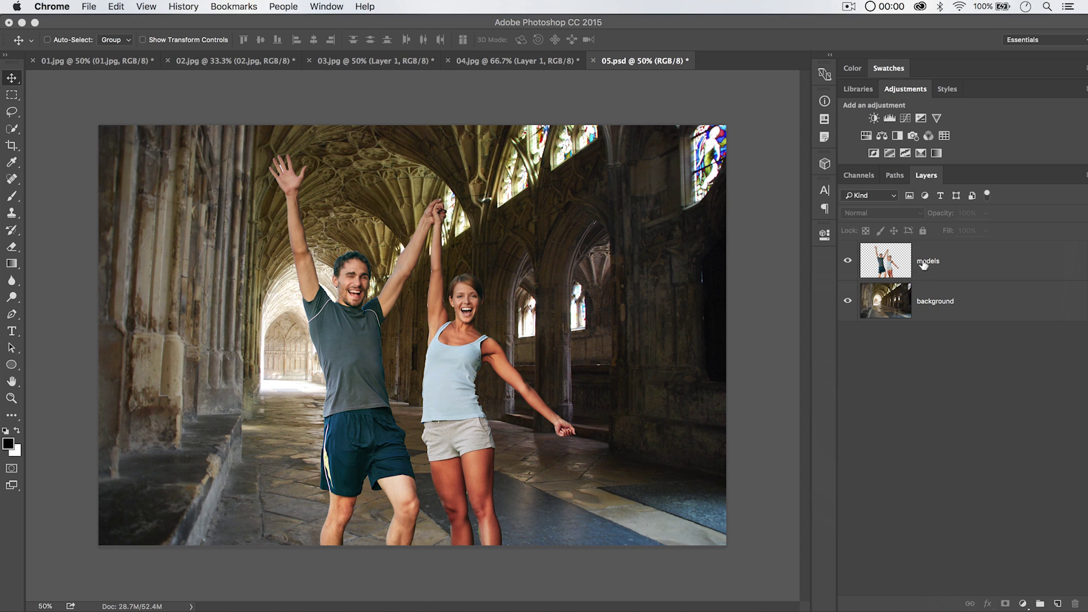
# Switch to Photoshop, convert the models layer to a smart object and start Puppet Warp on it.
pyautogui.click(943, 254)
pyautogui.click(943, 253)
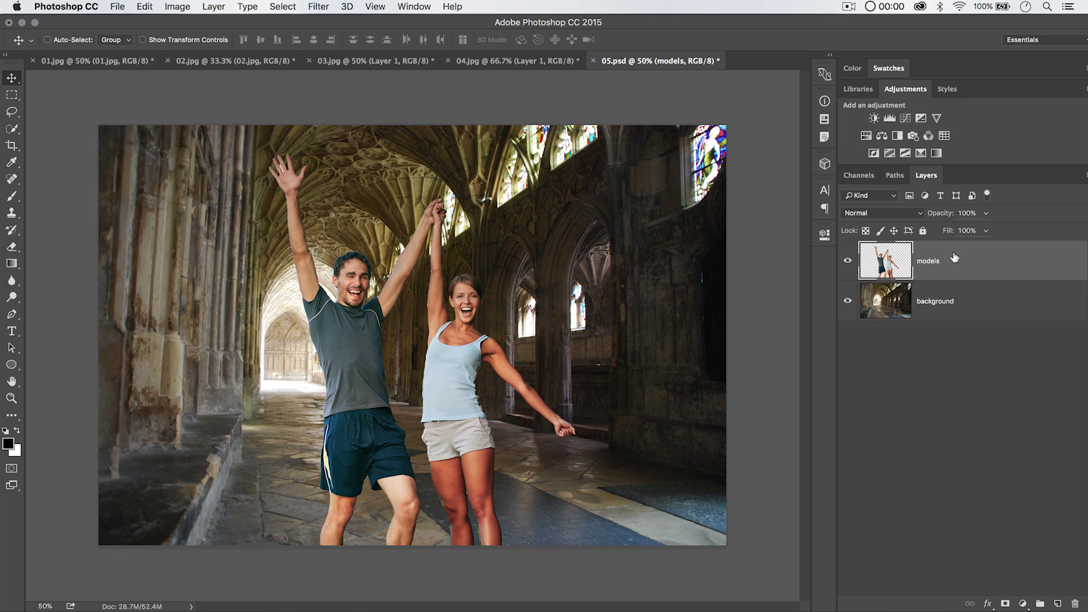
pyautogui.rightClick(954, 258)
pyautogui.click(867, 287)
pyautogui.click(144, 7)
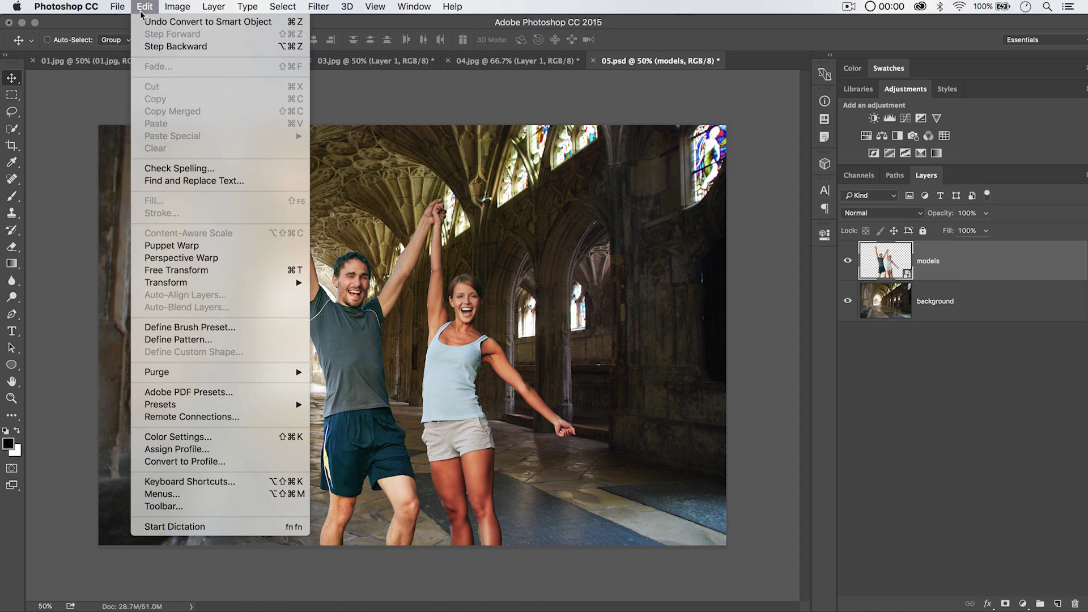
pyautogui.click(206, 239)
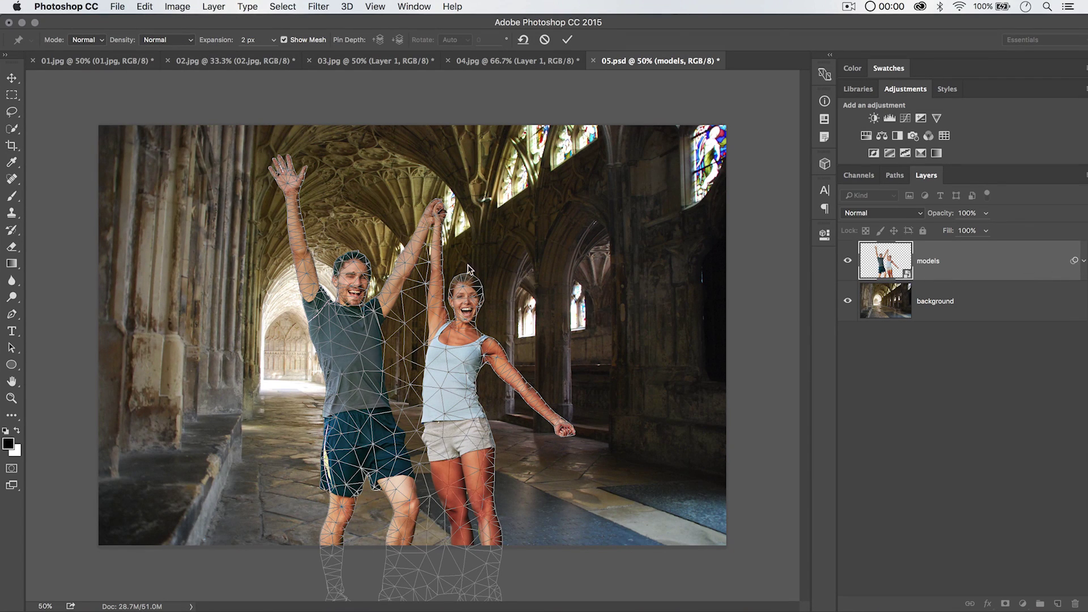
# Keep the Puppet Warp mode at Normal and set the mesh density to More Points.
pyautogui.click(91, 39)
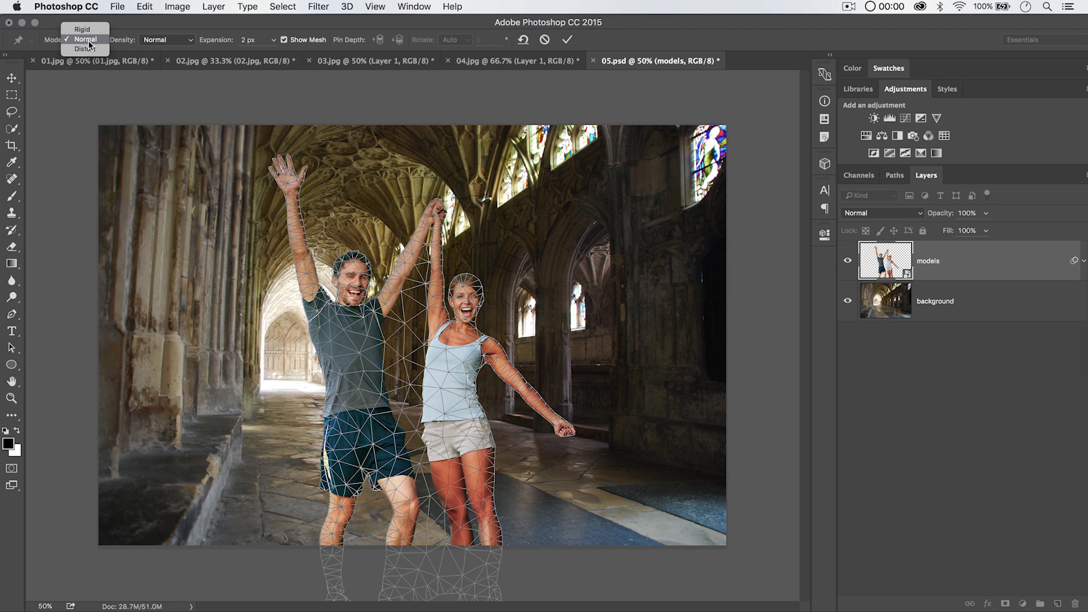
pyautogui.click(91, 39)
pyautogui.click(162, 41)
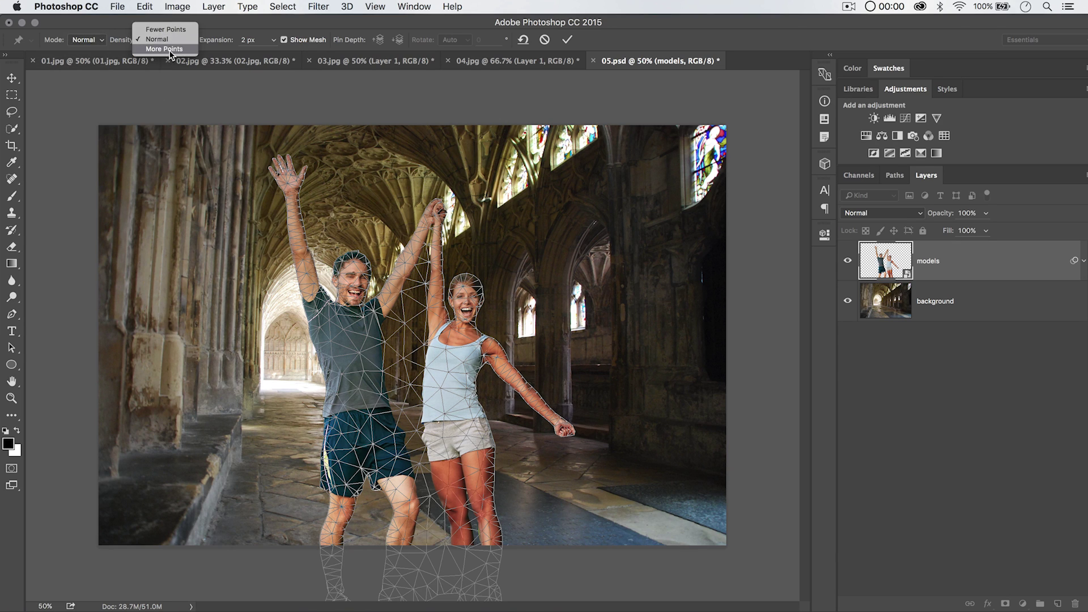
pyautogui.click(170, 52)
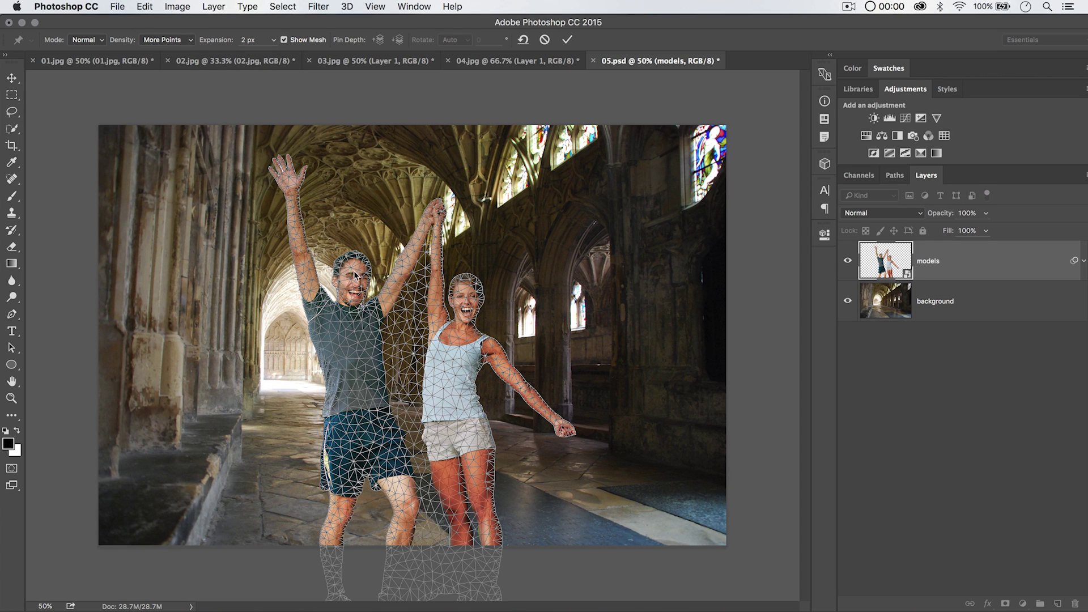
# Hide and redisplay the warp mesh to compare the models with and without it.
pyautogui.click(285, 40)
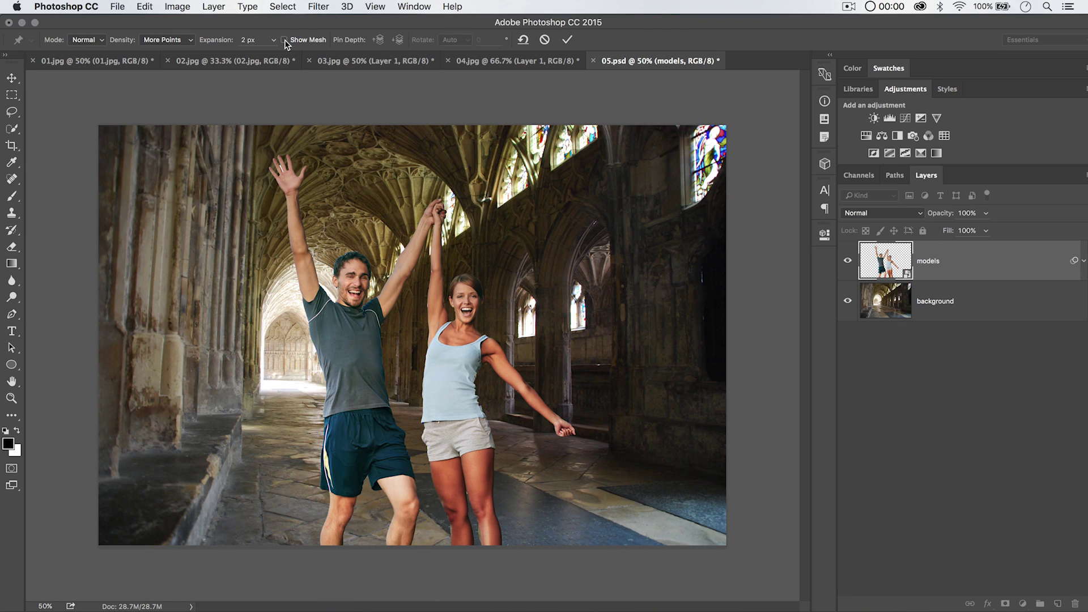
pyautogui.click(285, 40)
pyautogui.click(284, 40)
pyautogui.click(285, 40)
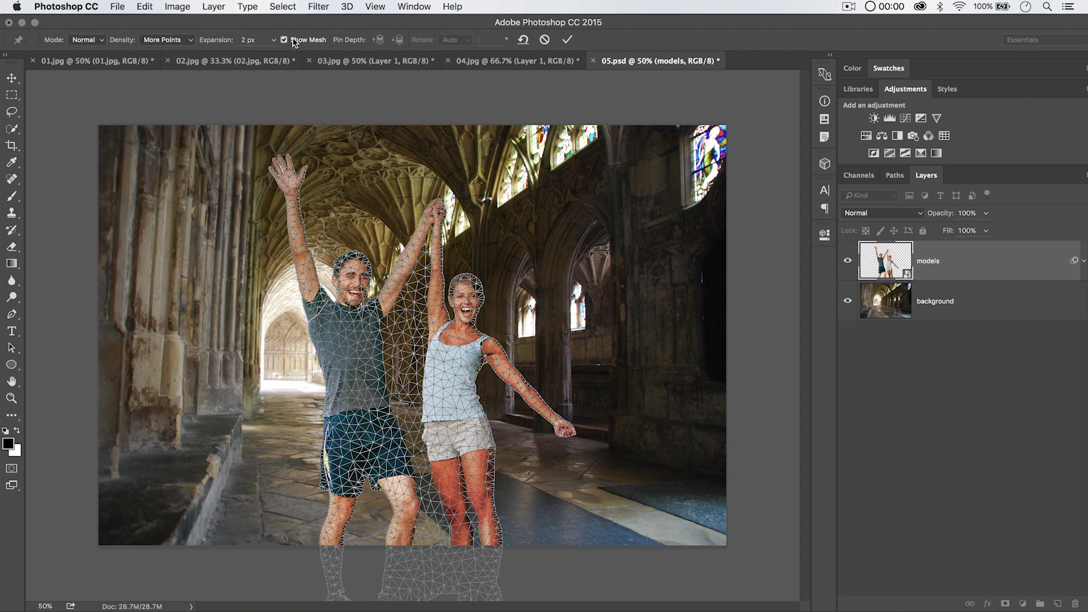
# Try pinning the man's head and torso and pulling the torso, and remove these trial pins.
pyautogui.click(353, 264)
pyautogui.click(380, 387)
pyautogui.moveTo(362, 389); pyautogui.dragTo(392, 399)
pyautogui.press('super+z')
pyautogui.rightClick(352, 263)
pyautogui.click(374, 269)
# Pin the man's free raised arm at the elbow and the shoulder.
pyautogui.click(301, 251)
pyautogui.click(315, 302)
# Try rotating the pin on the elbow of the man's free arm to 40 degrees, and undo it.
pyautogui.keyDown('alt'); pyautogui.moveTo(301, 253); pyautogui.dragTo(309, 248); pyautogui.keyUp('alt')
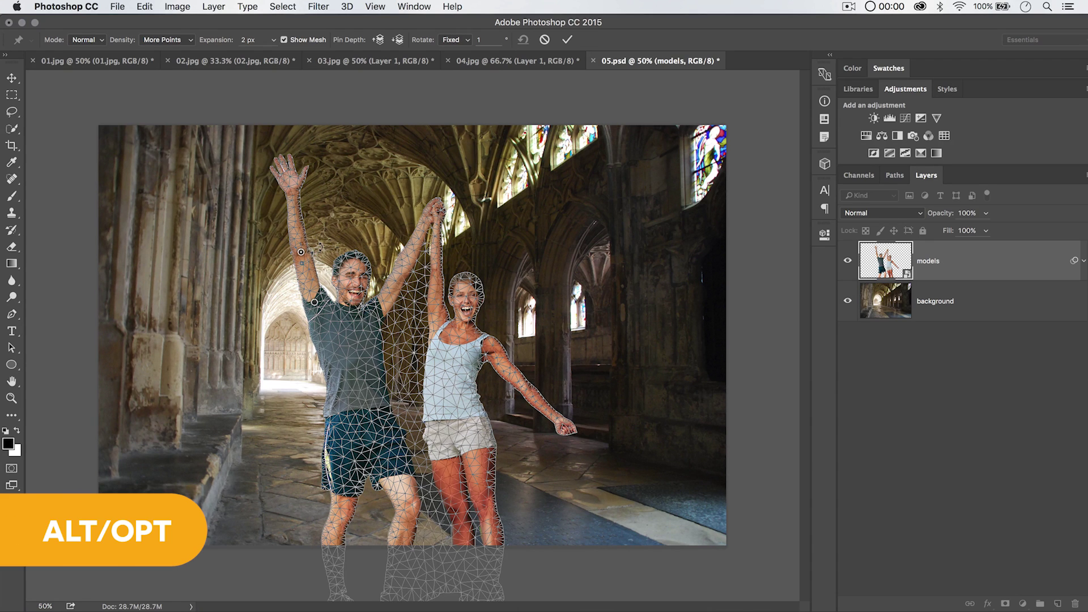
pyautogui.keyDown('alt'); pyautogui.moveTo(322, 249); pyautogui.dragTo(343, 280); pyautogui.keyUp('alt')
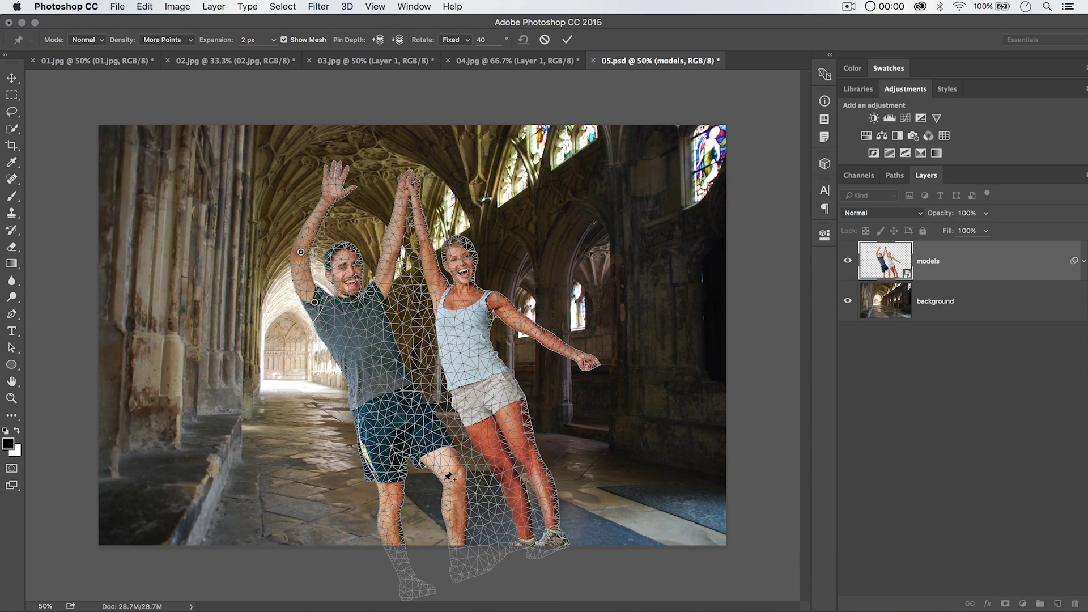
pyautogui.press('super+z')
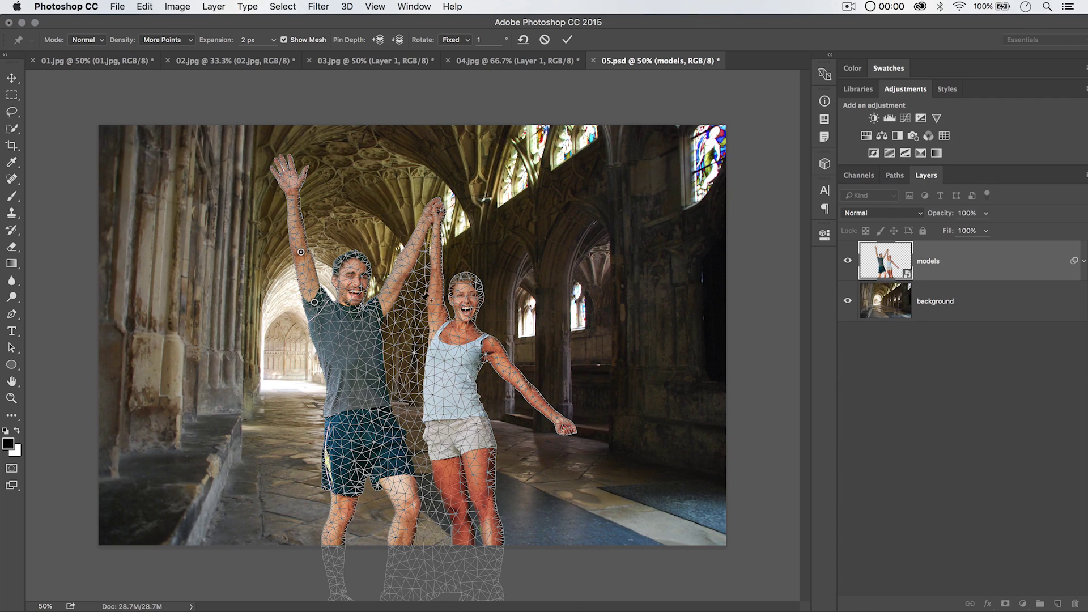
# Pin the elbow, shoulder and wrist of the man's joined arm, plus his forehead and chin.
pyautogui.click(398, 277)
pyautogui.click(373, 311)
pyautogui.click(352, 259)
pyautogui.click(351, 302)
pyautogui.click(424, 219)
# Pin the woman's raised arm and her lowered arm at wrist, elbow and shoulder, plus her chin and forehead.
pyautogui.click(439, 222)
pyautogui.click(435, 276)
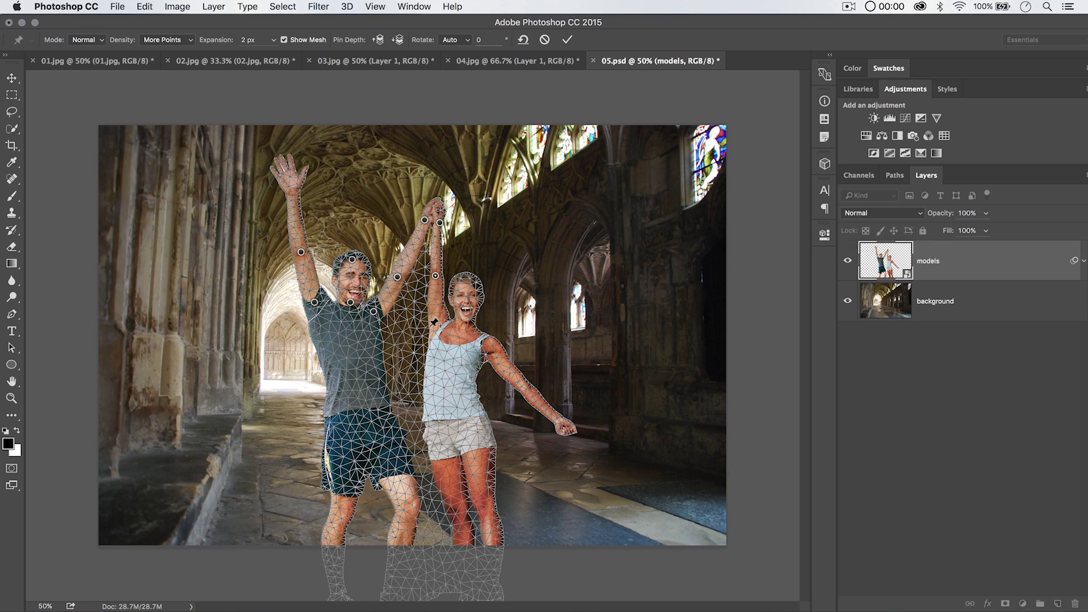
pyautogui.click(433, 325)
pyautogui.click(464, 313)
pyautogui.click(465, 281)
pyautogui.click(483, 343)
pyautogui.click(519, 383)
pyautogui.click(559, 419)
# Pin both sides of the woman's waist and both of her legs near the knees.
pyautogui.click(432, 416)
pyautogui.click(474, 412)
pyautogui.click(456, 497)
pyautogui.click(481, 497)
# Pin both of the man's legs near the knees and both sides of his waist and torso.
pyautogui.click(406, 511)
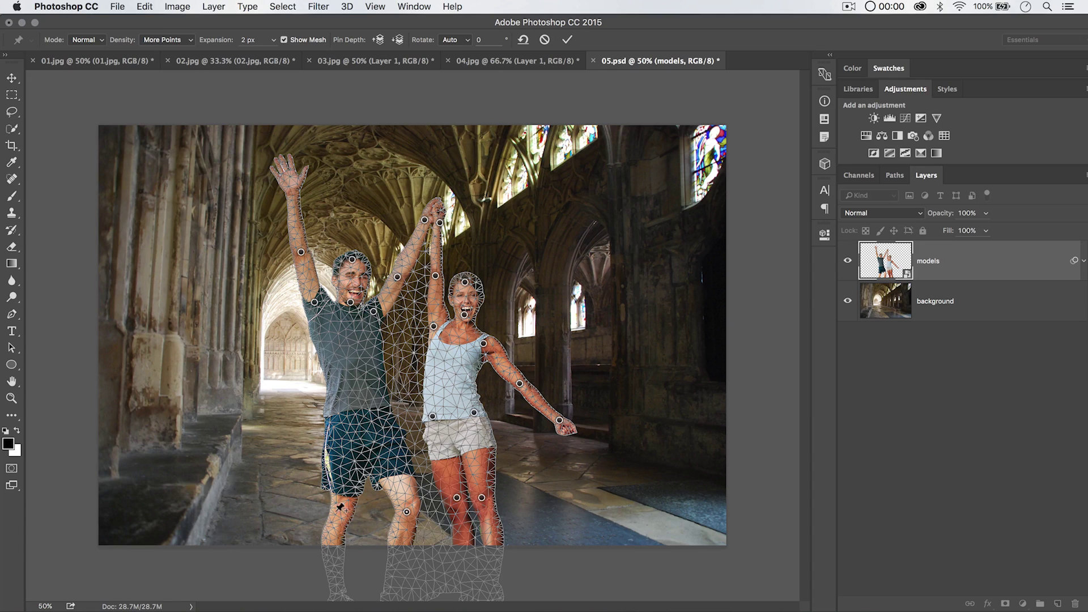
pyautogui.click(340, 511)
pyautogui.click(337, 418)
pyautogui.click(385, 411)
pyautogui.click(328, 357)
pyautogui.click(374, 361)
# Rotate the elbow pin of the man's free arm to 53 degrees so the forearm bends over his head.
pyautogui.click(301, 251)
pyautogui.scroll(4, 304, 234)
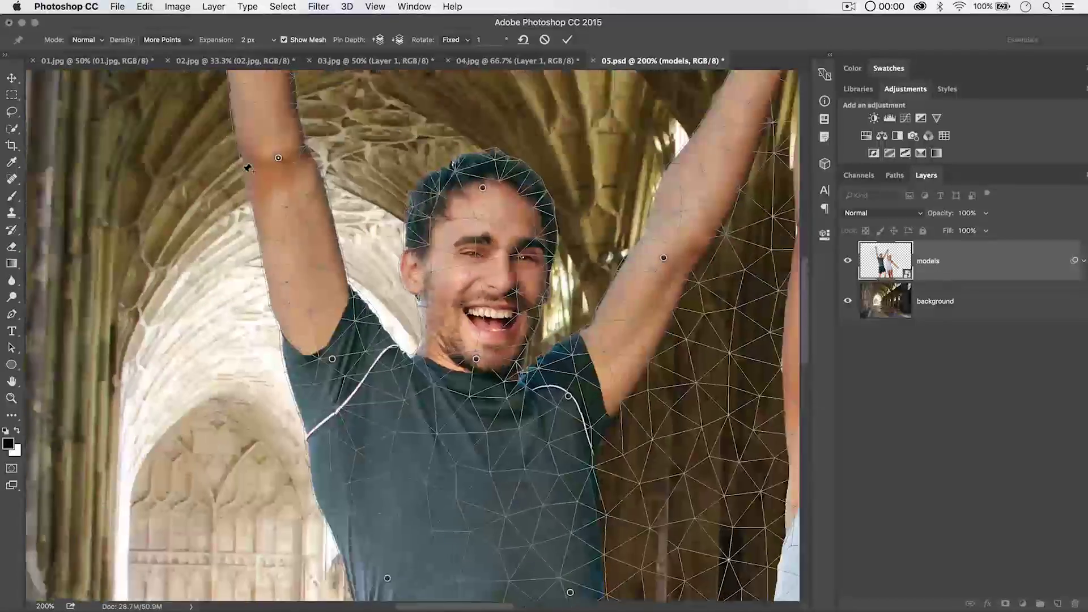
pyautogui.scroll(4, 248, 168)
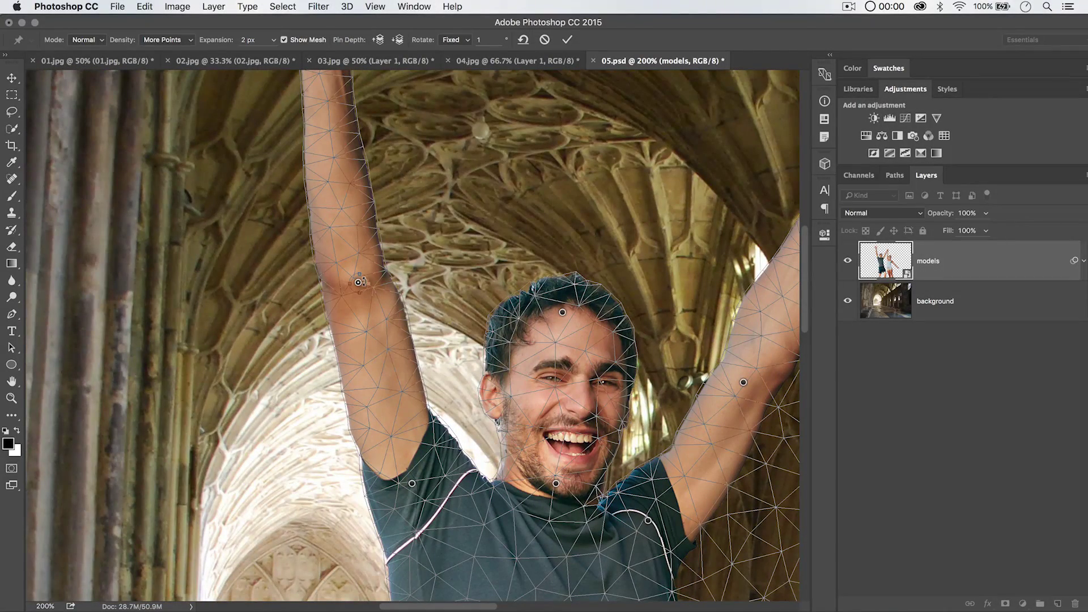
pyautogui.moveTo(379, 282); pyautogui.dragTo(476, 302)
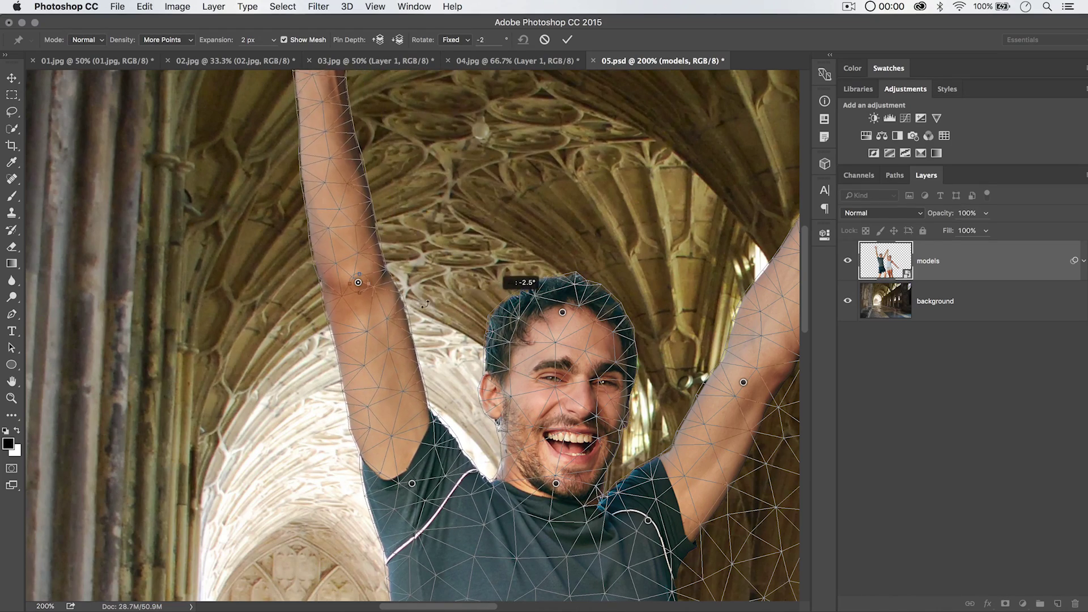
pyautogui.moveTo(425, 305); pyautogui.dragTo(373, 305)
pyautogui.press('super+minus')
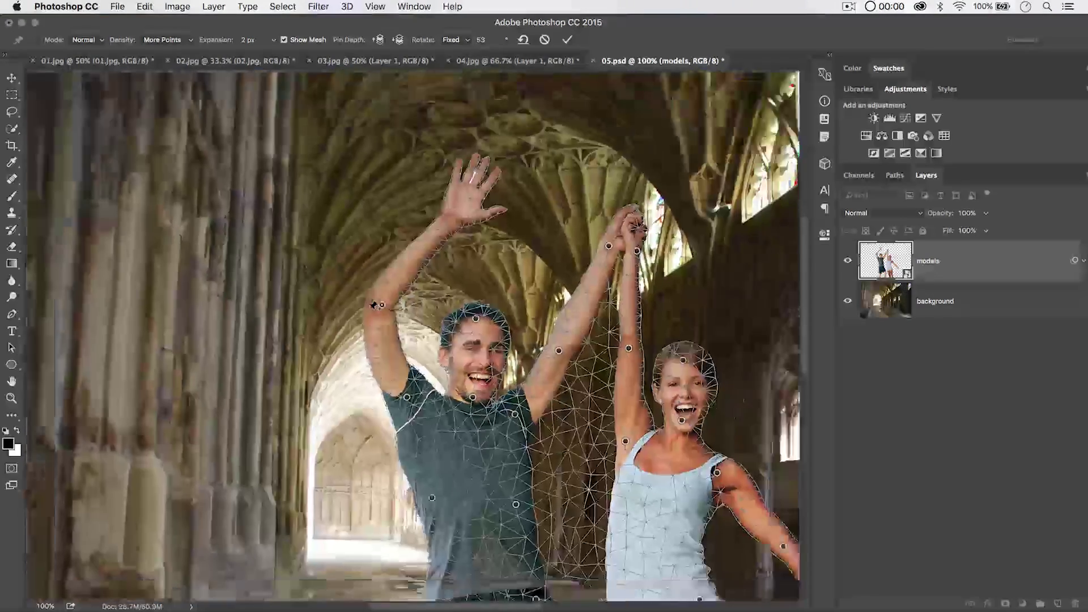
pyautogui.press('super+minus')
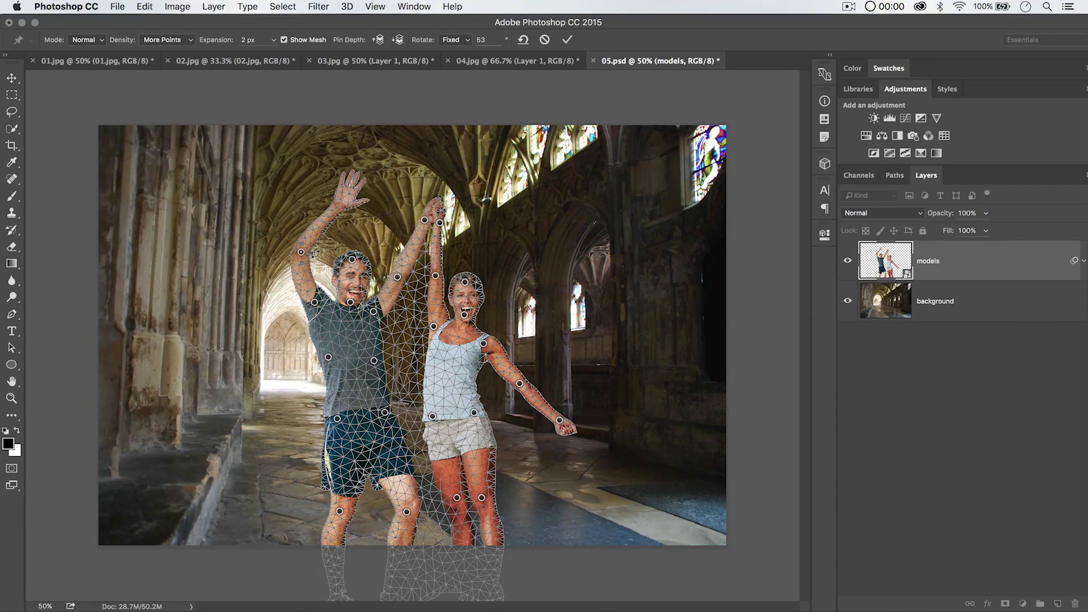
# Swing the man's forearm to 120 degrees, bring its elbow pin forward in depth and set the rotation to 56 degrees.
pyautogui.moveTo(373, 305); pyautogui.dragTo(325, 304)
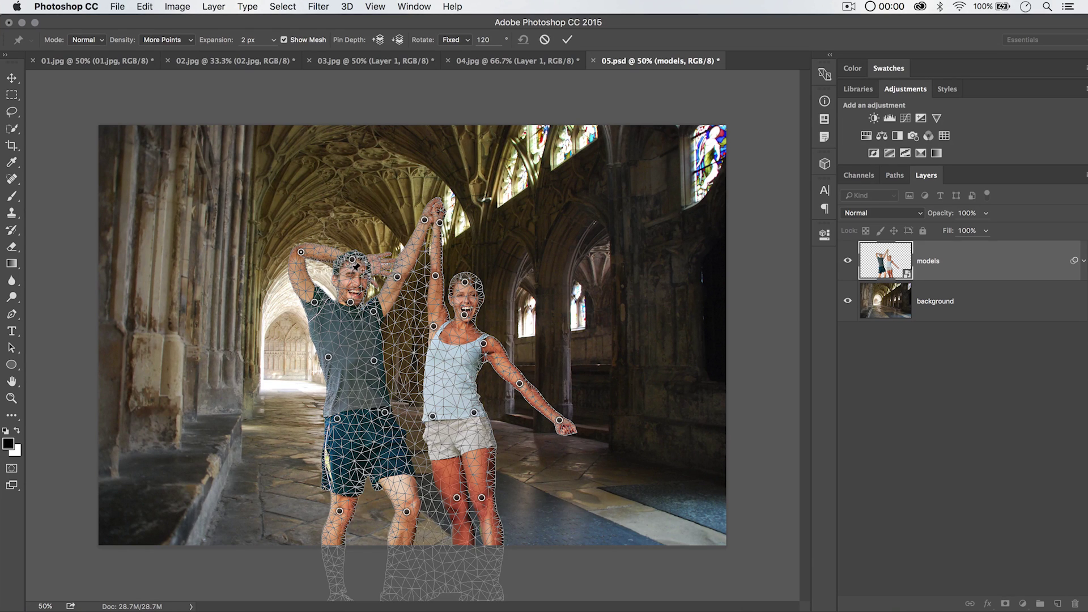
pyautogui.click(379, 41)
pyautogui.moveTo(310, 267); pyautogui.dragTo(316, 247)
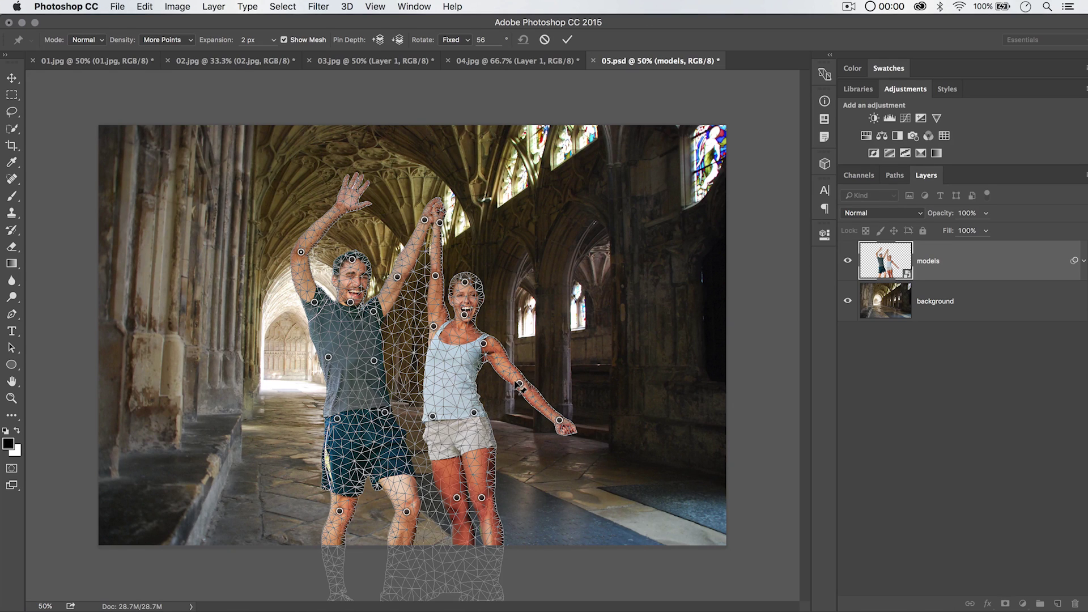
# Delete the wrist pin on the woman's lowered arm and rotate its elbow pin to -71 degrees, raising the forearm.
pyautogui.click(520, 384)
pyautogui.moveTo(520, 390); pyautogui.dragTo(567, 422)
pyautogui.rightClick(561, 422)
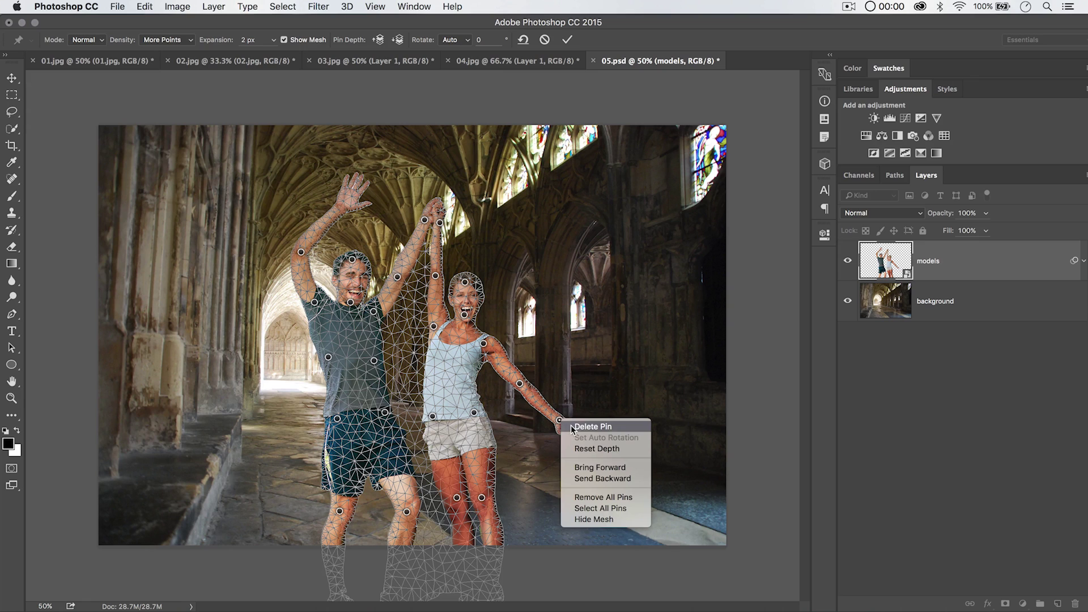
pyautogui.click(592, 426)
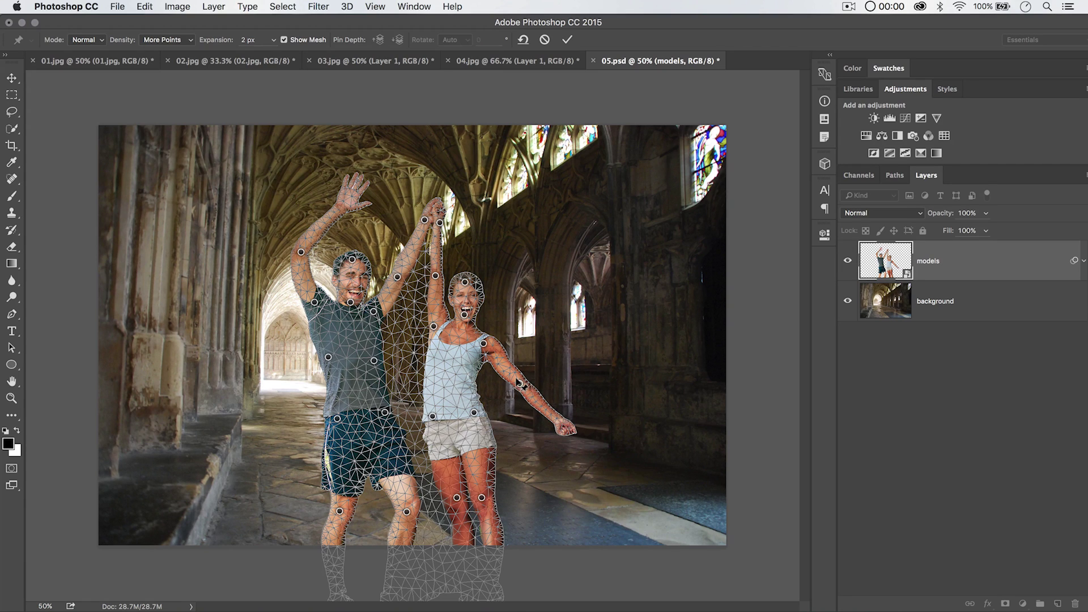
pyautogui.click(519, 384)
pyautogui.moveTo(530, 391); pyautogui.dragTo(536, 378)
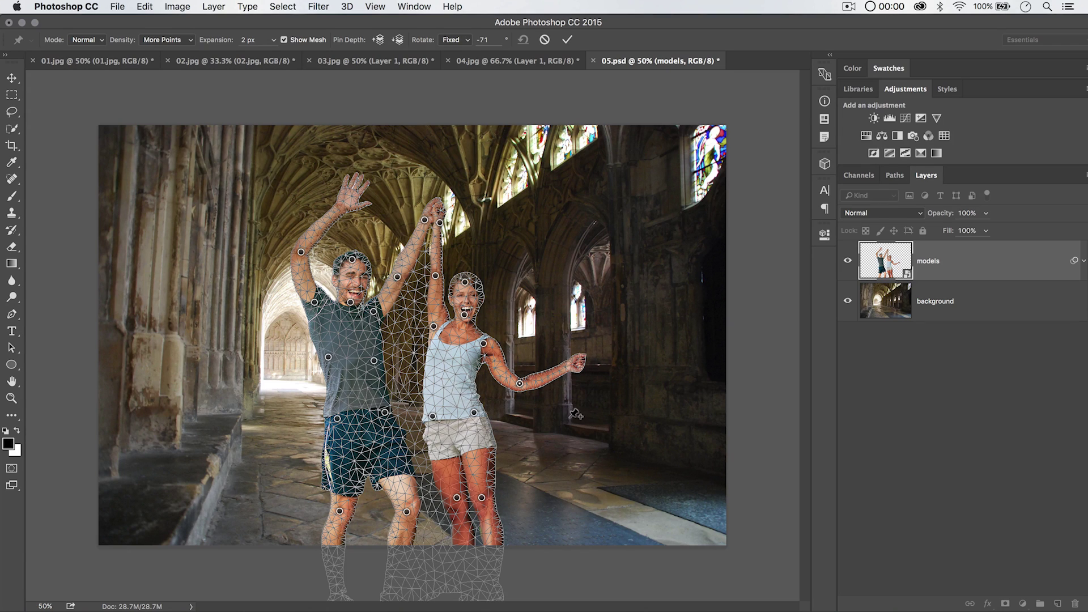
# Move the pins on both sides of the woman's waist slightly inward to slim it.
pyautogui.click(473, 412)
pyautogui.click(431, 416)
pyautogui.moveTo(432, 416)
pyautogui.mouseDown()
pyautogui.moveTo(470, 414)
pyautogui.moveTo(437, 415)
pyautogui.mouseUp()
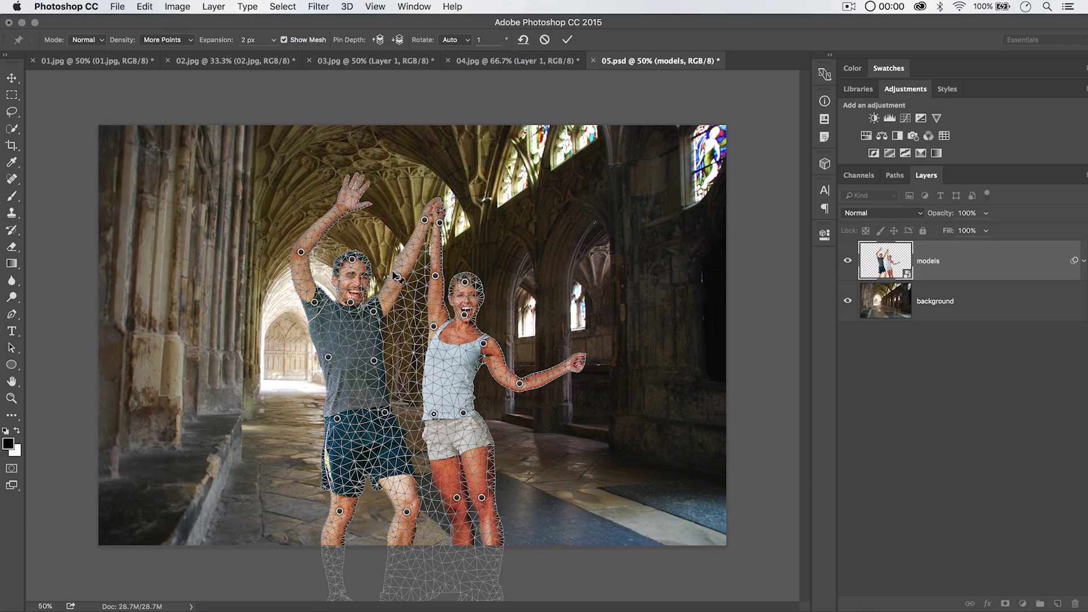
# Nudge the elbow of the man's joined arm toward the woman, and pin his free wrist with about 33 degrees rotation.
pyautogui.moveTo(395, 276); pyautogui.dragTo(416, 233)
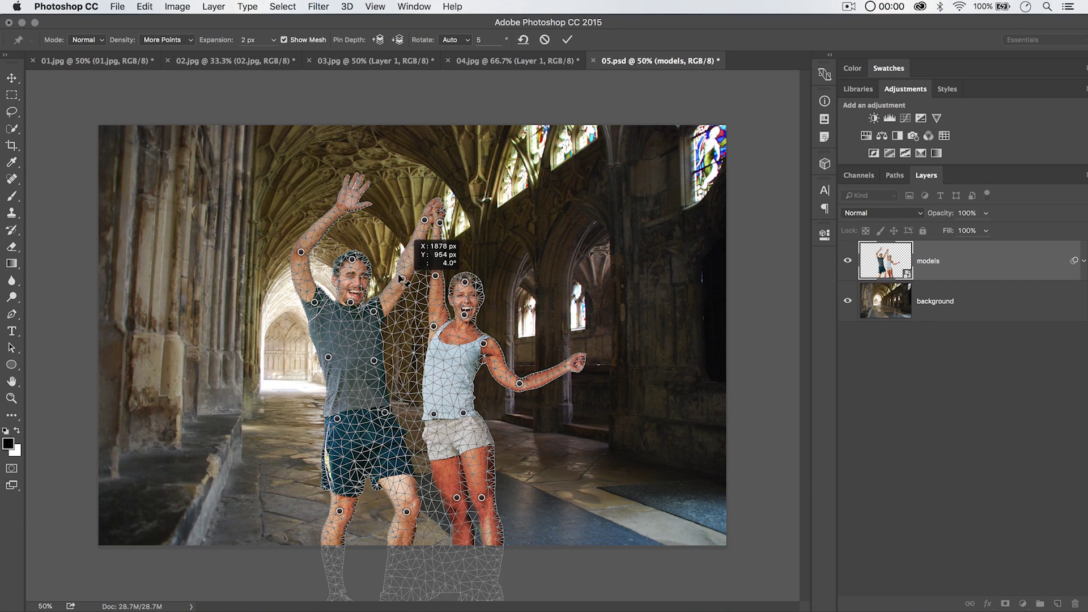
pyautogui.click(424, 219)
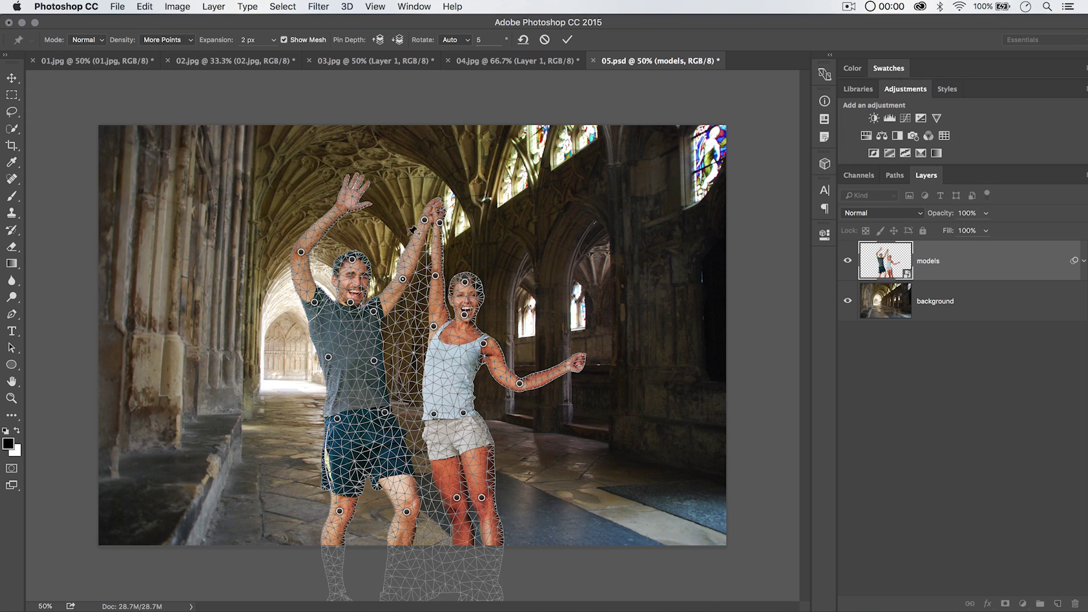
pyautogui.click(340, 207)
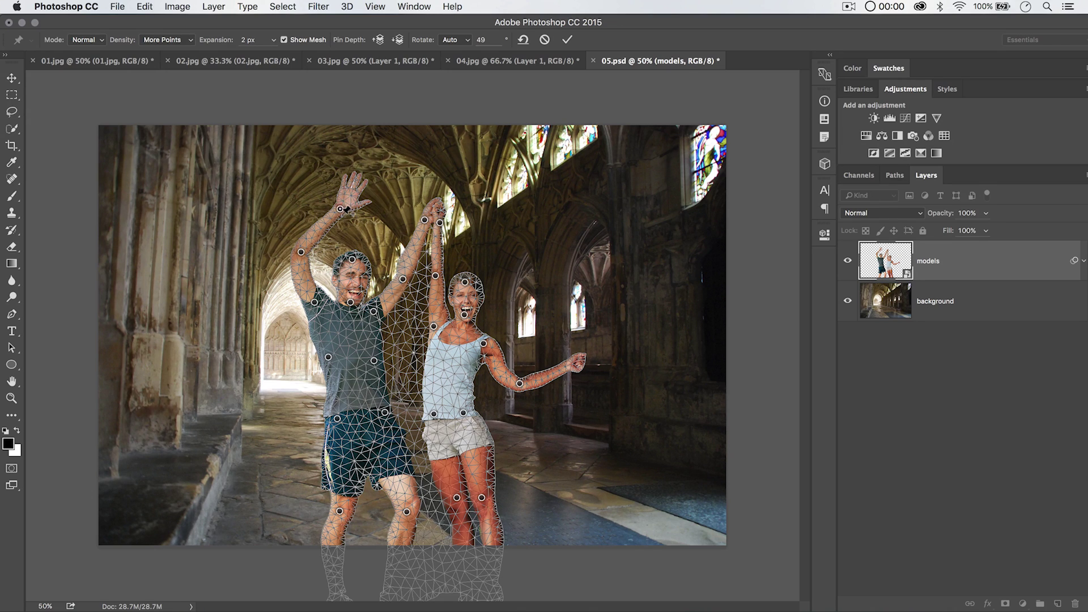
pyautogui.moveTo(346, 210); pyautogui.dragTo(352, 207)
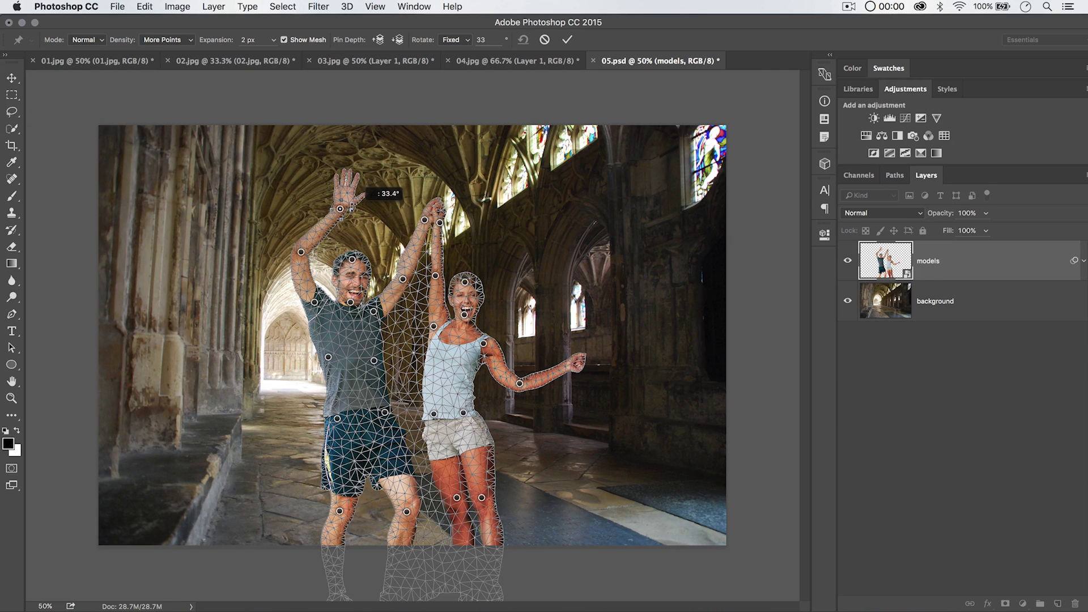
# Move the man's outer torso pin slightly inward and his outer waist pin slightly outward.
pyautogui.click(334, 358)
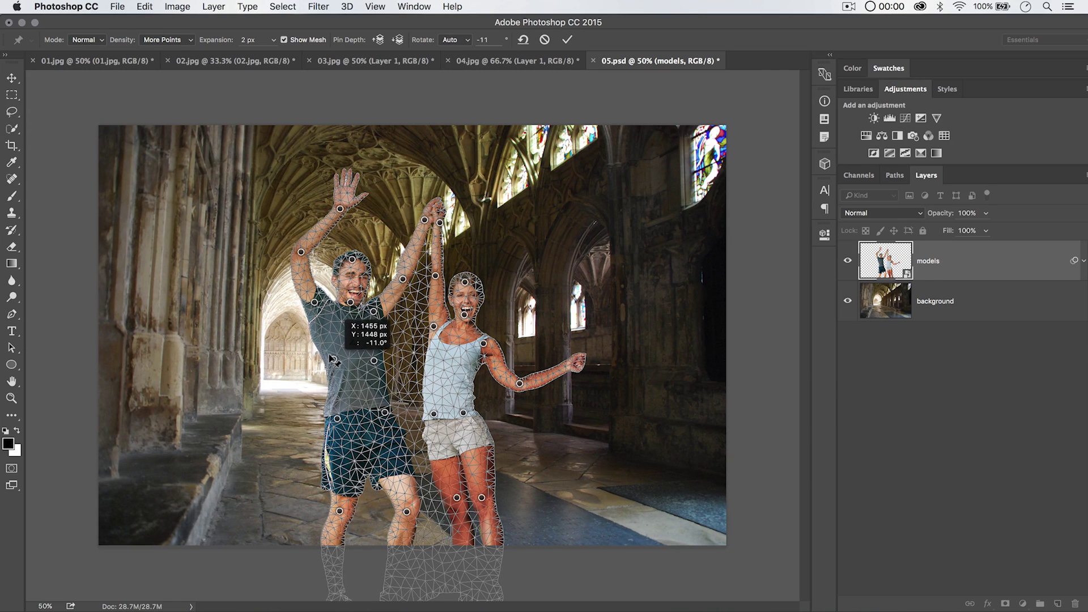
pyautogui.moveTo(336, 418); pyautogui.dragTo(333, 417)
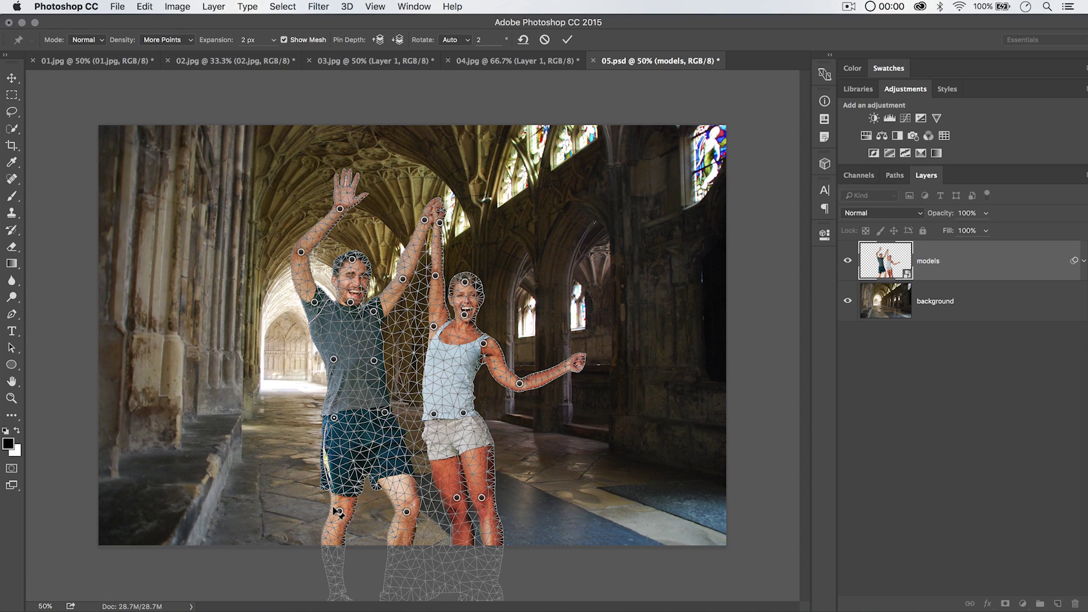
# Shift the man's outer knee slightly inward, and pin that lower leg and swing it outward, away from the woman.
pyautogui.moveTo(338, 511); pyautogui.dragTo(346, 510)
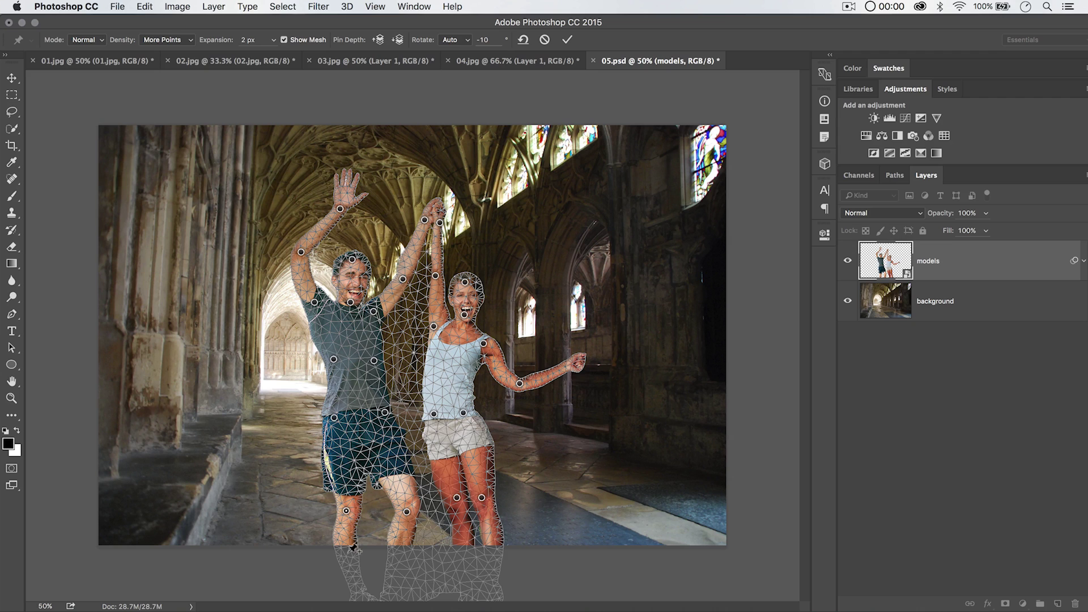
pyautogui.click(353, 576)
pyautogui.moveTo(352, 578); pyautogui.dragTo(298, 557)
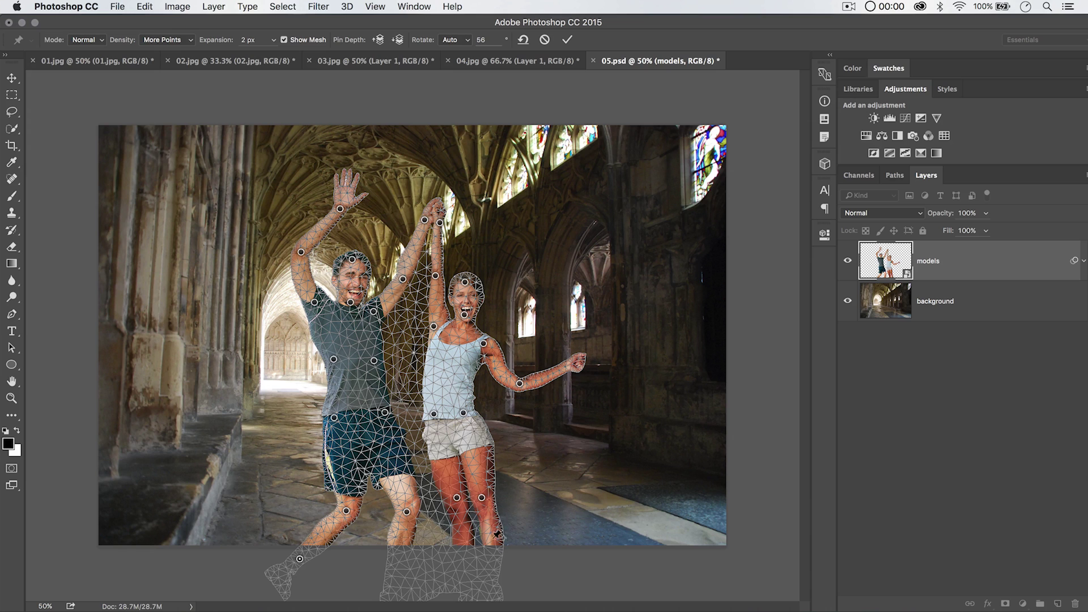
# Pin the woman's outer lower leg below the canvas edge and move it slightly outward, away from the man.
pyautogui.click(492, 569)
pyautogui.moveTo(493, 568); pyautogui.dragTo(515, 572)
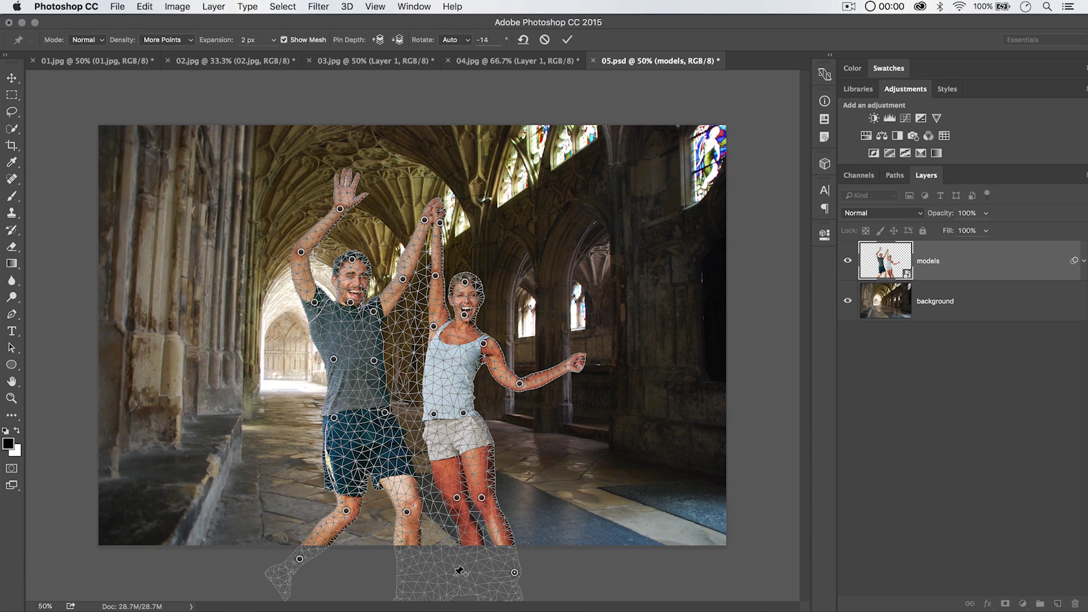
# Undo the outward move of the woman's outer lower leg, and pin her inner lower leg and the man's inner lower leg below the canvas edge.
pyautogui.press('super+z')
pyautogui.click(462, 566)
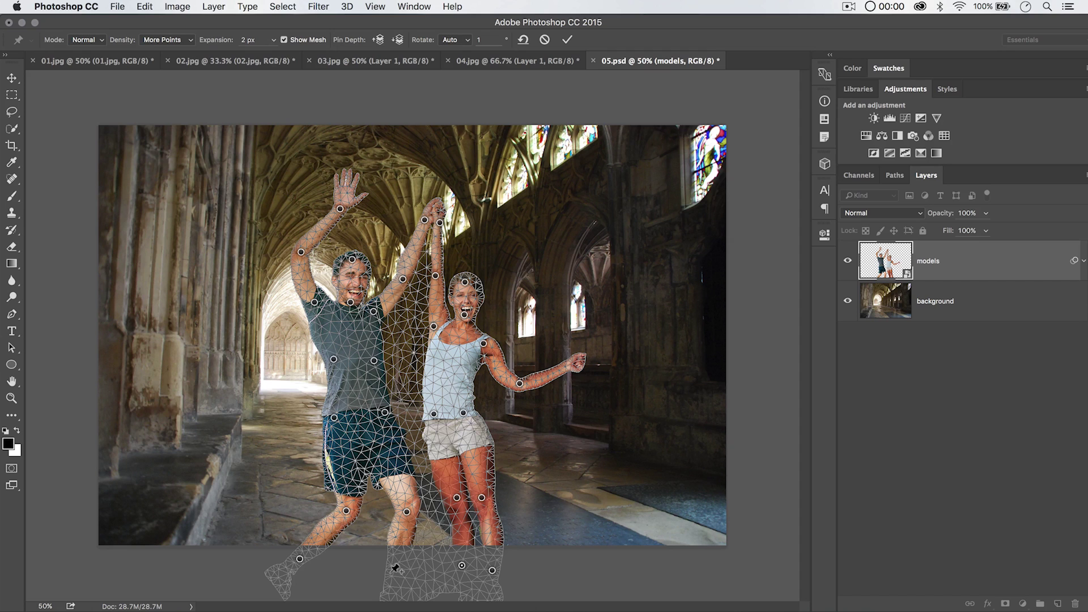
pyautogui.click(394, 571)
pyautogui.moveTo(491, 570); pyautogui.dragTo(519, 558)
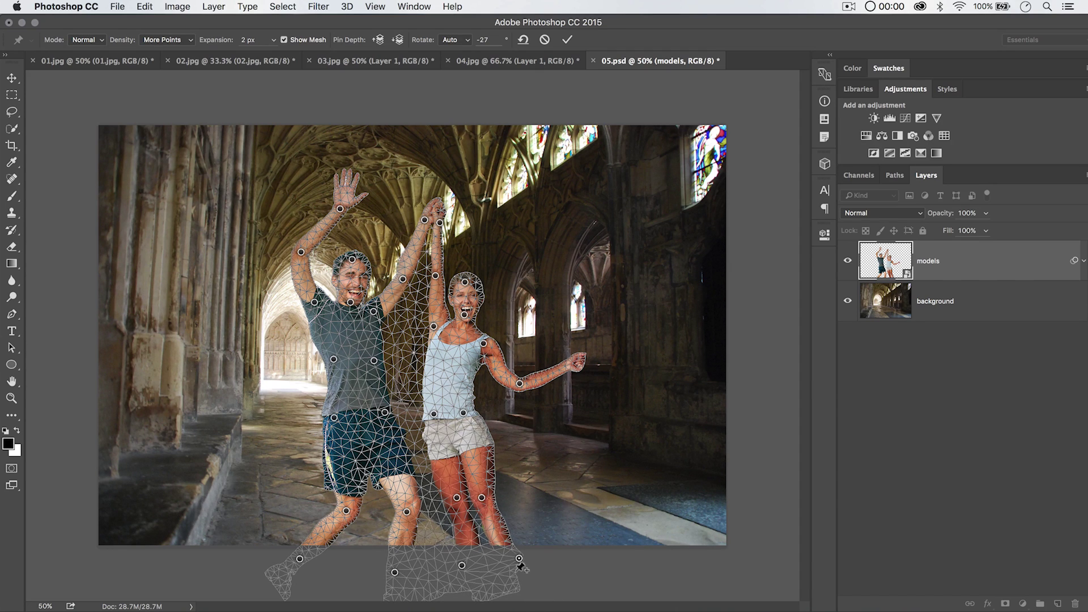
pyautogui.hotkey('ctrl', 'z')
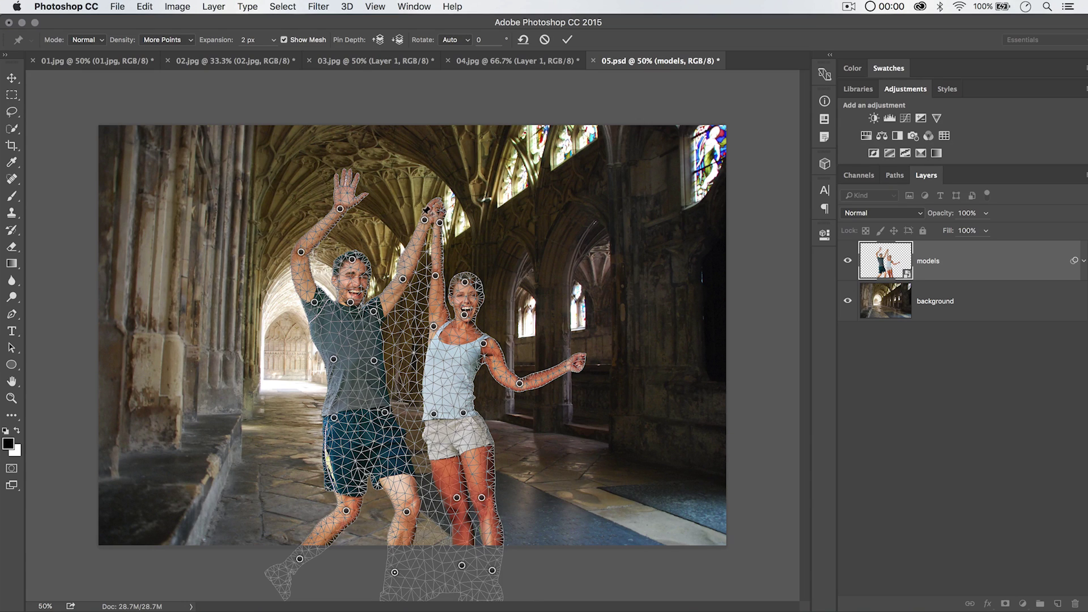
# Select the man's inner waist pin and commit the Puppet Warp on the models layer.
pyautogui.click(440, 222)
pyautogui.moveTo(423, 215); pyautogui.dragTo(407, 238)
pyautogui.click(384, 411)
pyautogui.click(567, 40)
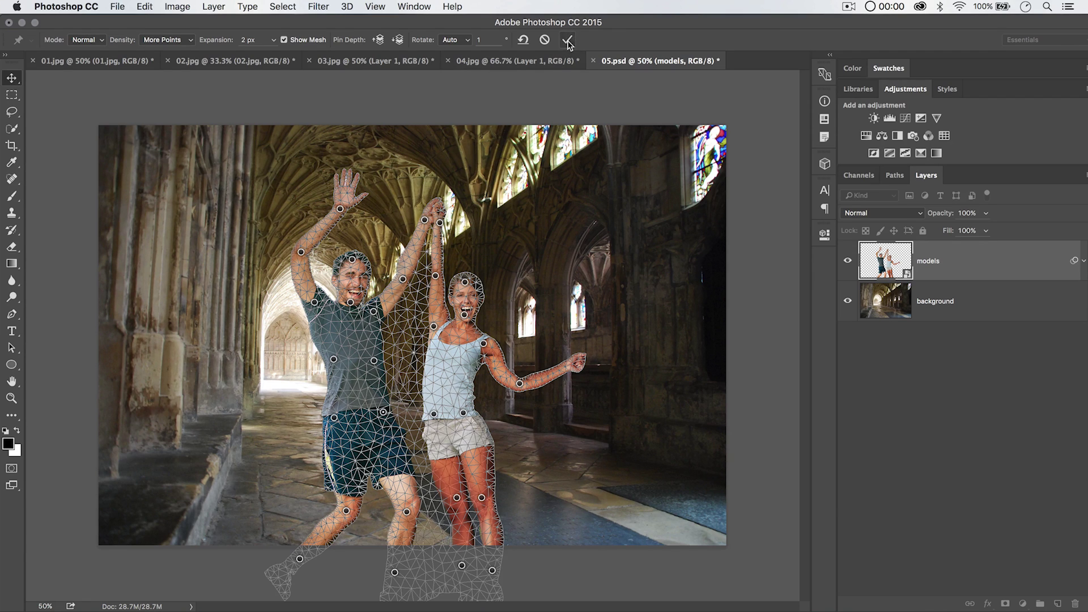
# Expand the models layer's filter list and toggle its Smart Filters off and on repeatedly to compare the original and warped poses.
pyautogui.click(1079, 260)
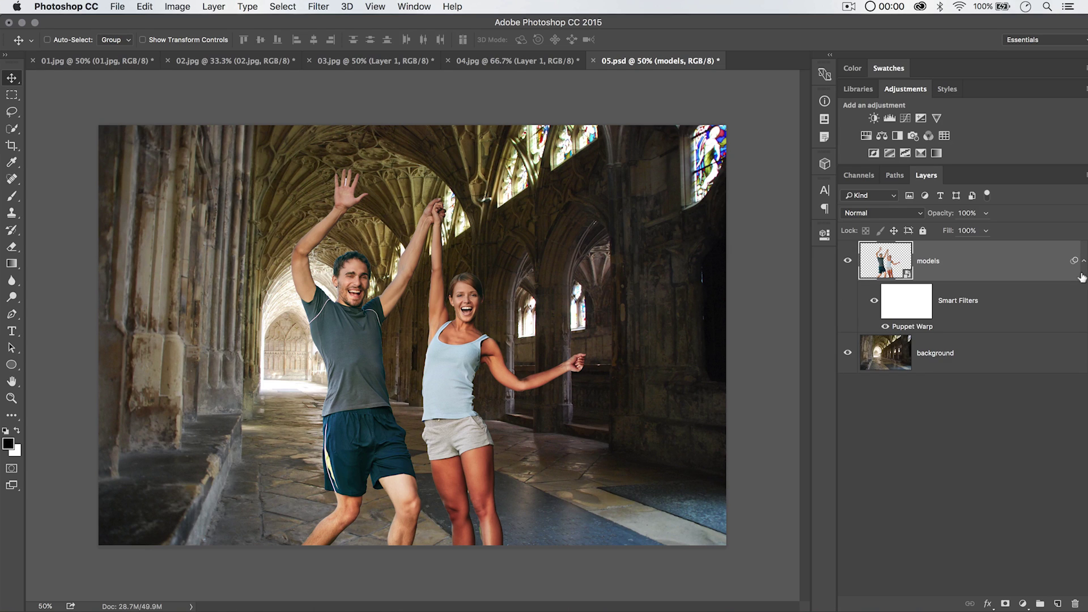
pyautogui.click(873, 300)
pyautogui.click(874, 300)
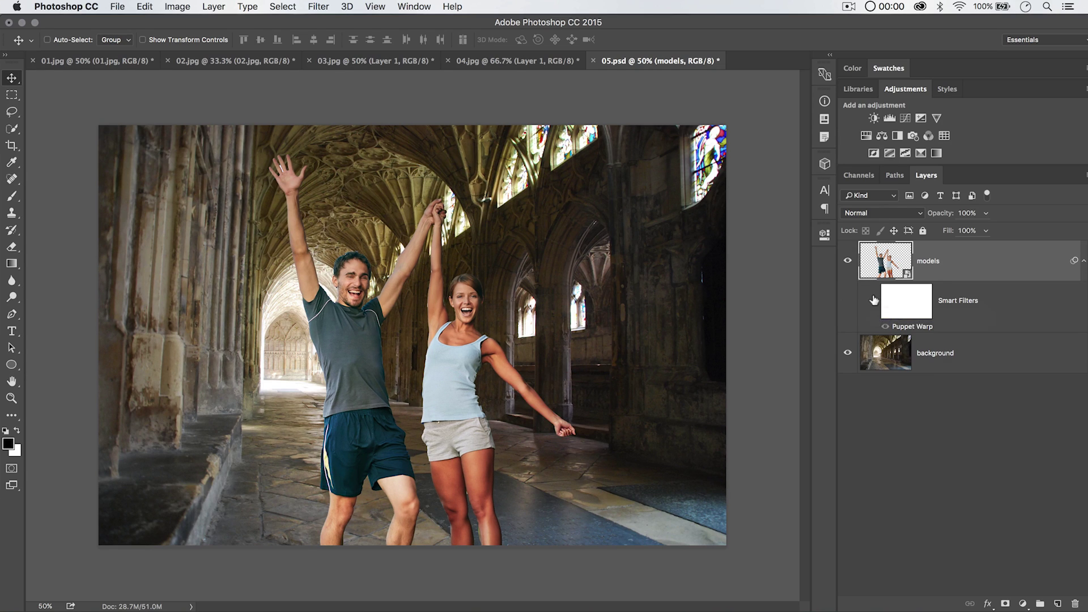
pyautogui.click(874, 300)
pyautogui.click(874, 300)
pyautogui.click(873, 300)
pyautogui.click(872, 300)
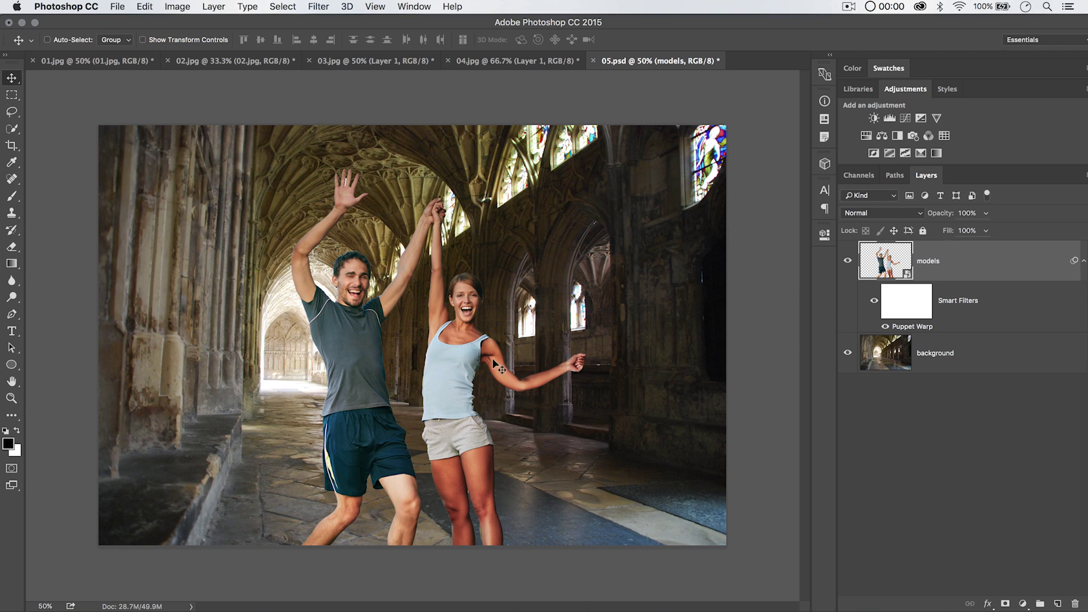
pyautogui.click(873, 301)
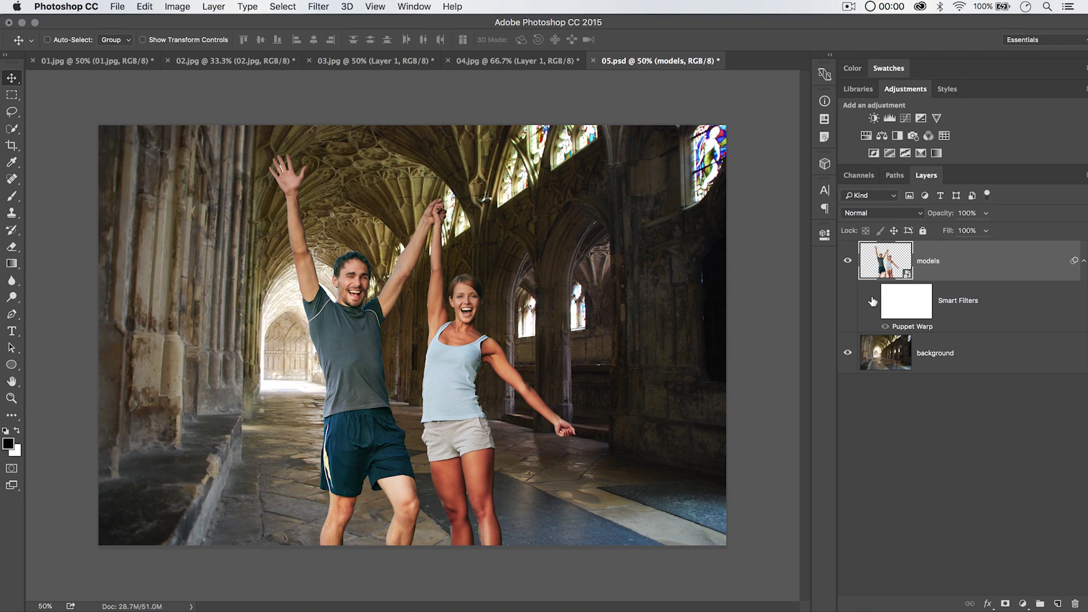
pyautogui.click(873, 301)
pyautogui.click(873, 301)
pyautogui.click(873, 301)
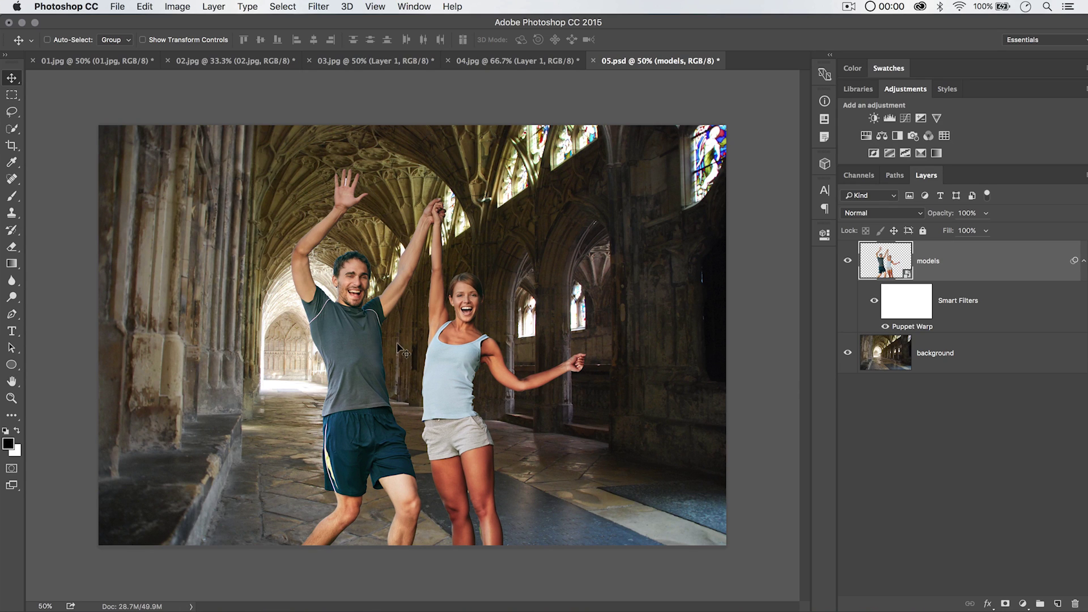